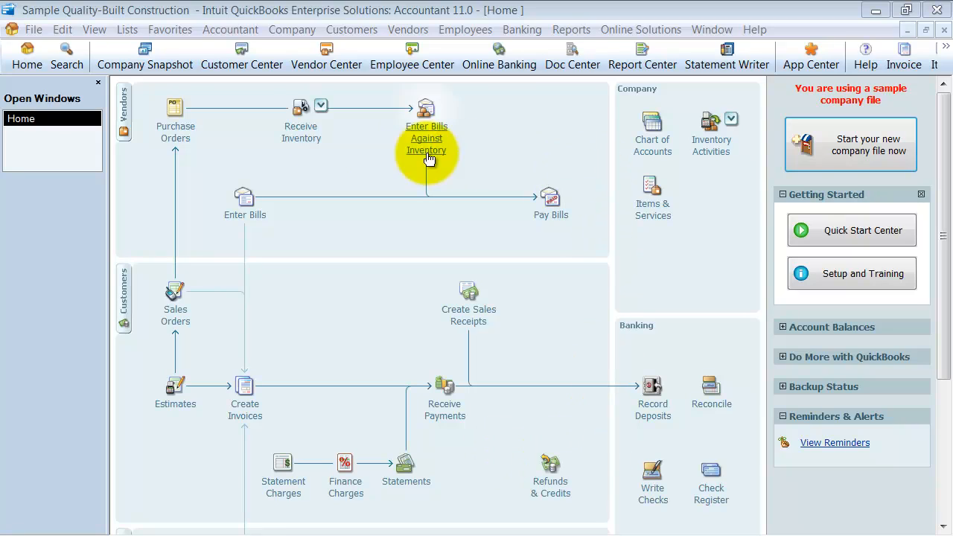
Check in the company preferences, through the Desktop View settings, whether creating estimates is turned on, and close the preferences
left_click(59, 30)
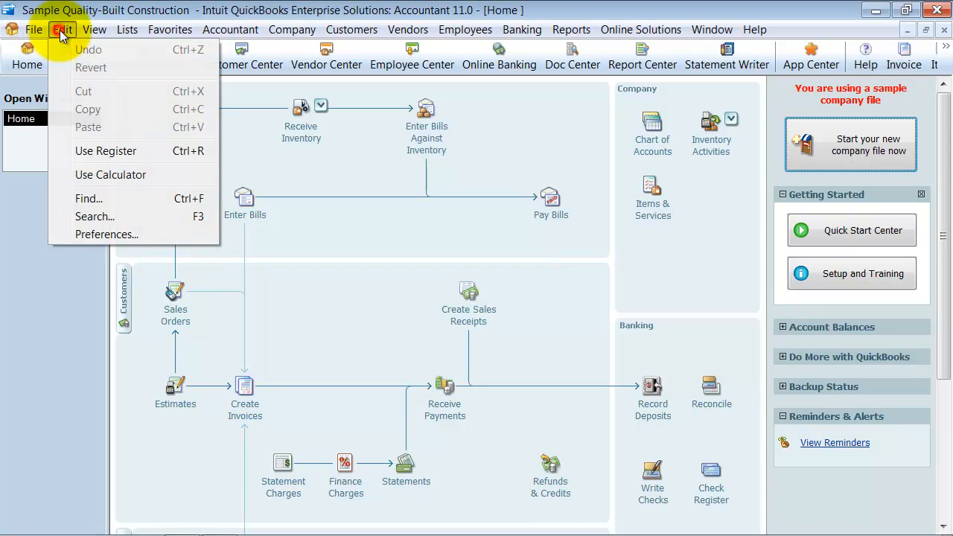
left_click(92, 230)
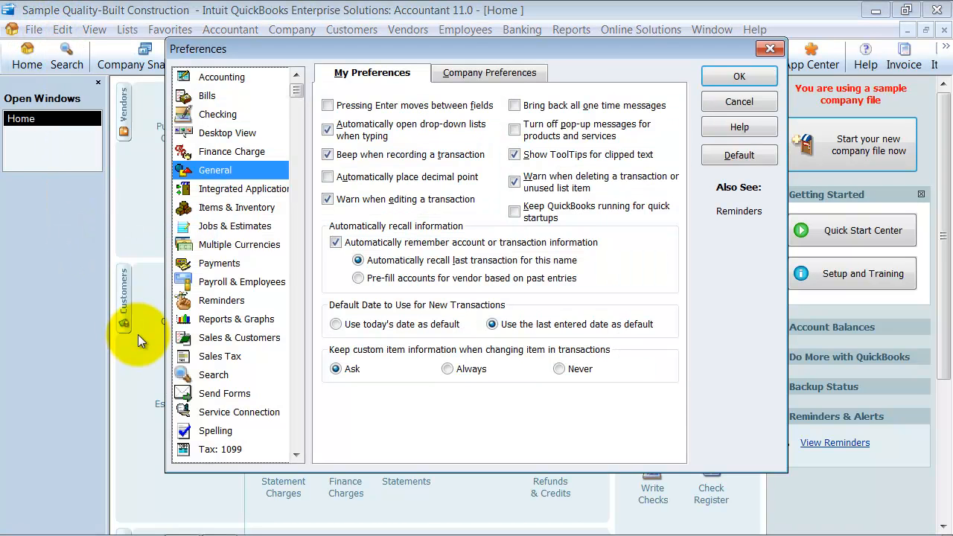
left_click(236, 134)
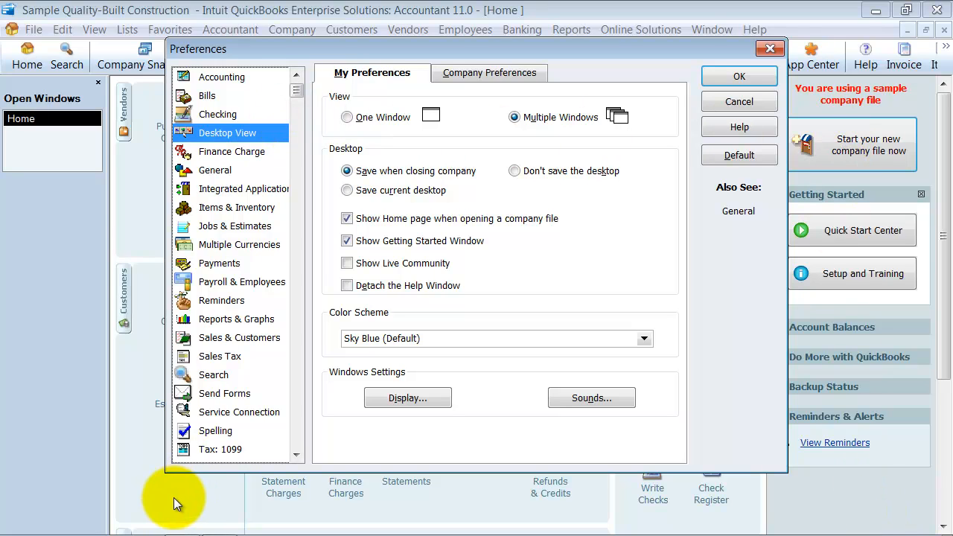
left_click(484, 72)
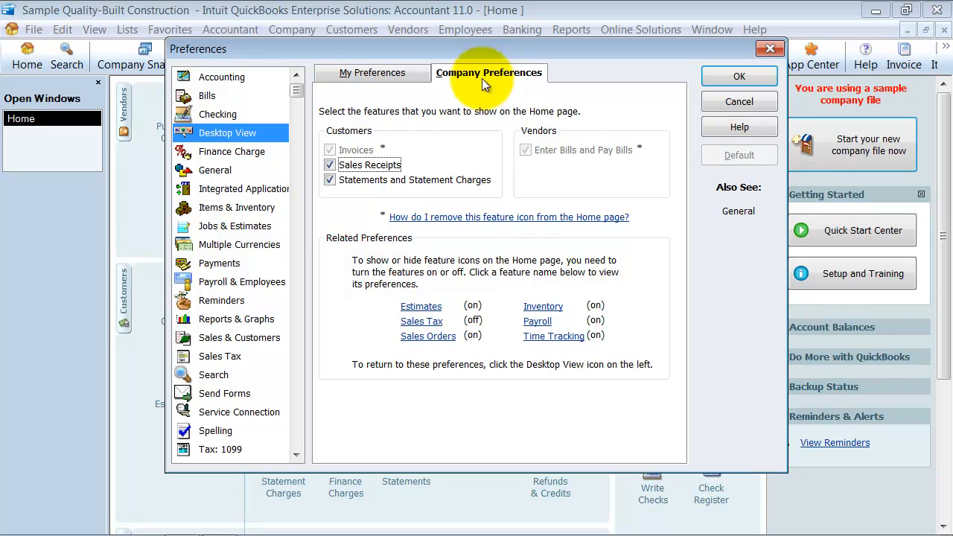
left_click(433, 307)
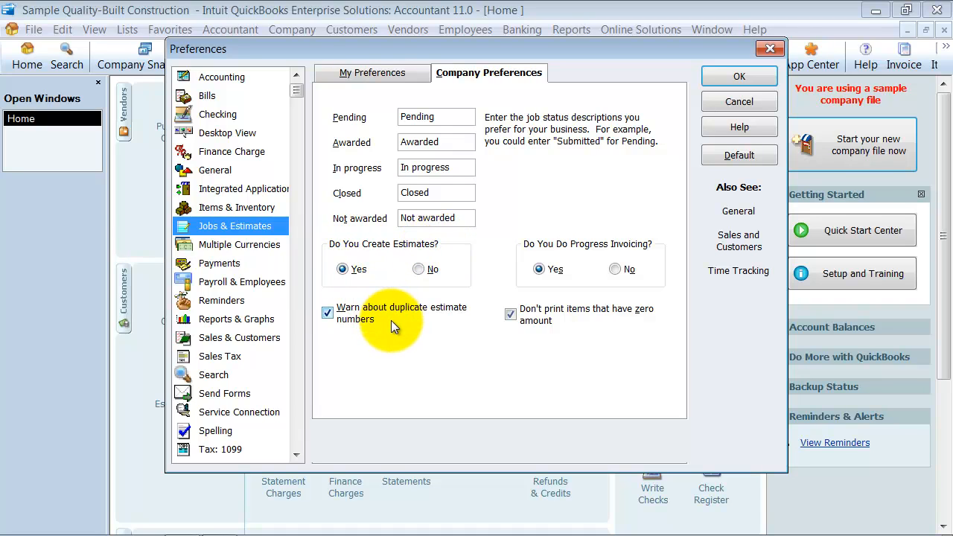
left_click(719, 82)
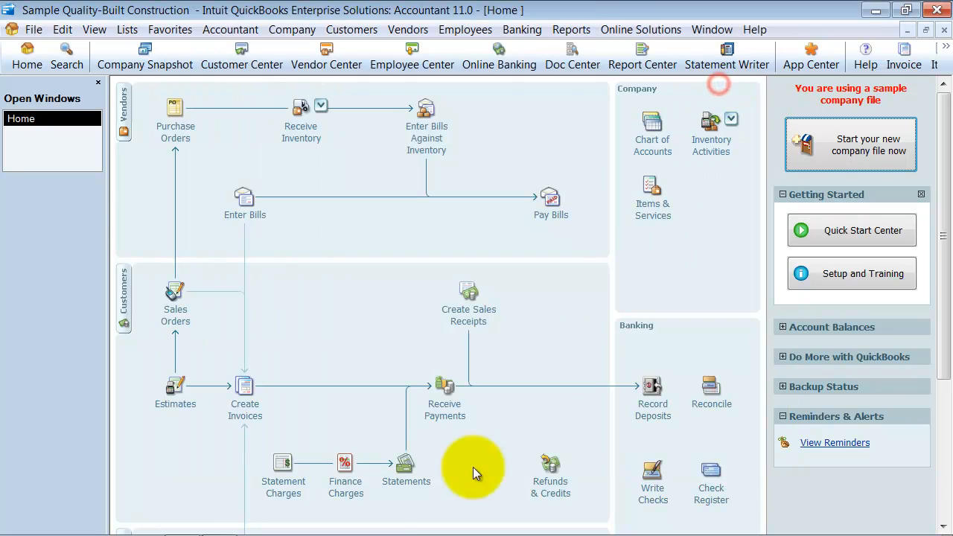
Open a new estimate form, narrow its Description column, widen its Item column and hide the customer history pane
left_click(177, 402)
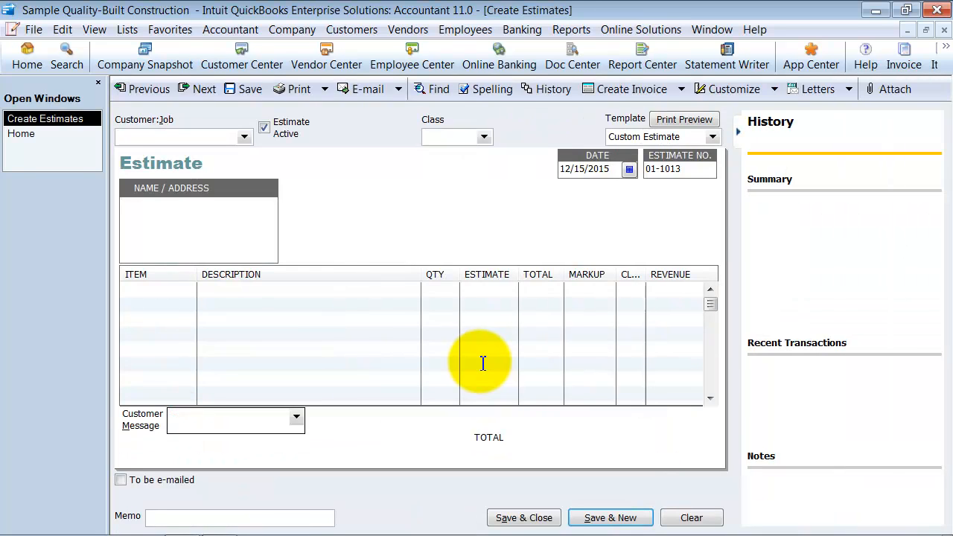
left_click_drag(421, 274, 322, 275)
left_click_drag(198, 267, 247, 264)
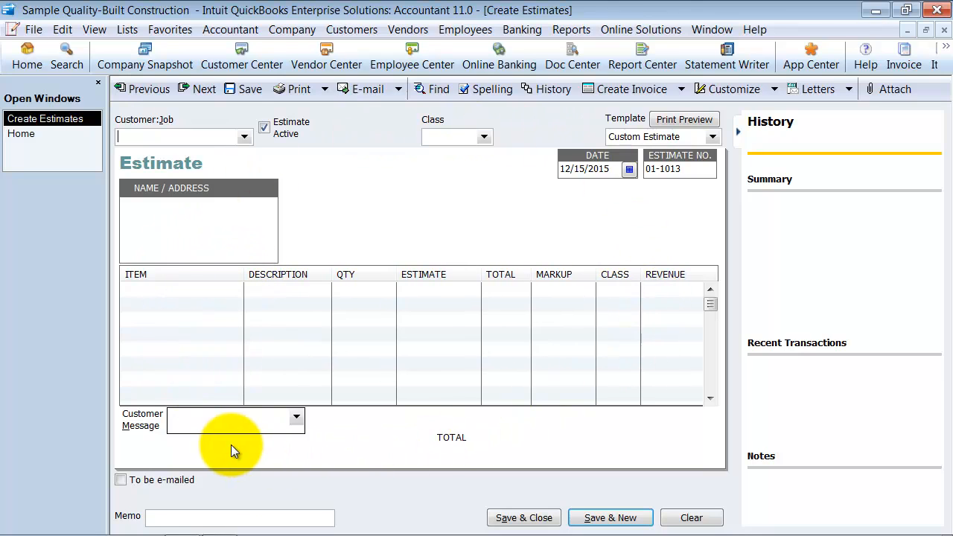
left_click(737, 134)
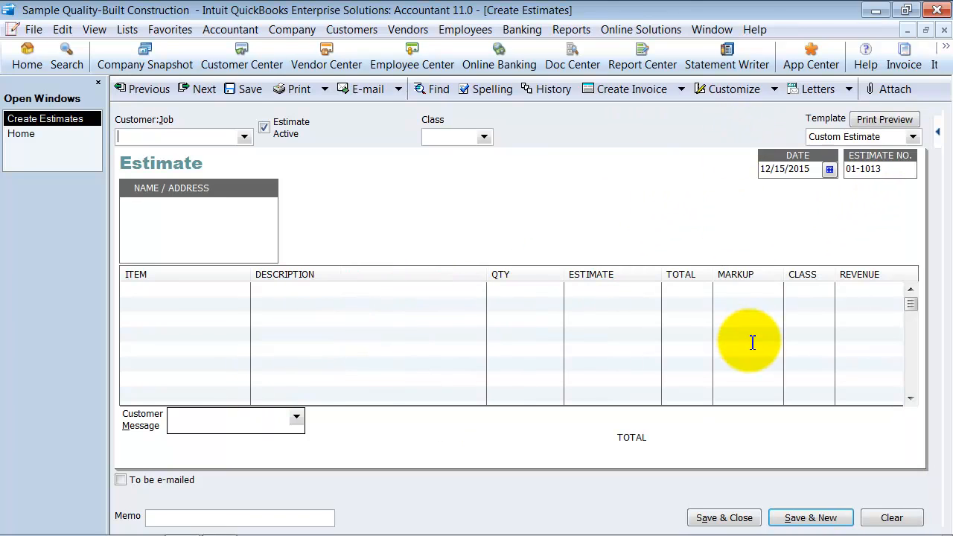
Review the header fields in the Custom Estimate template's data layout and leave the customization without saving
left_click(752, 93)
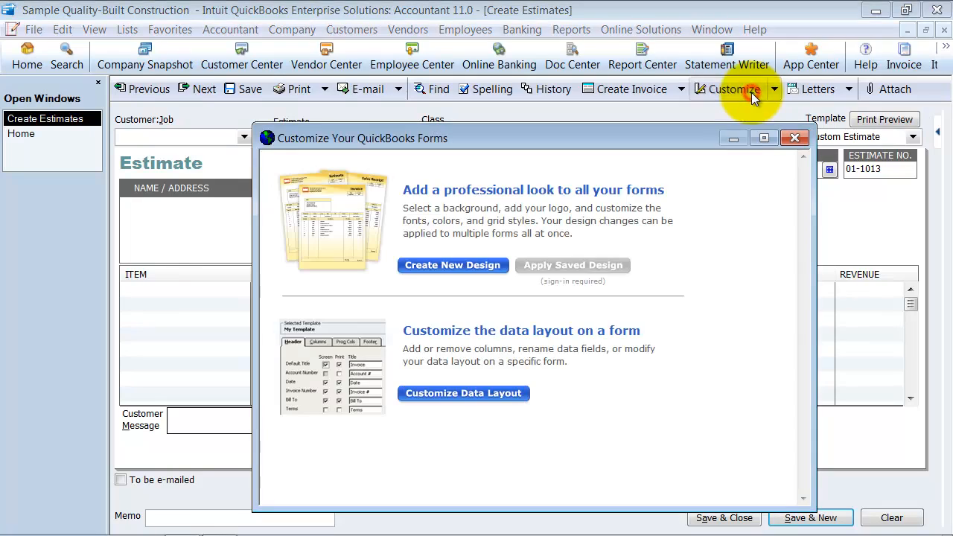
left_click(486, 393)
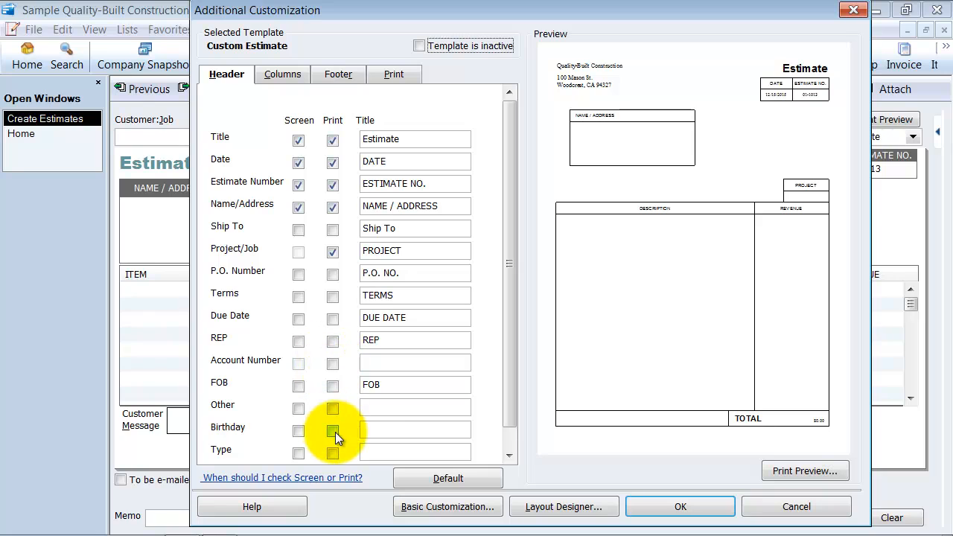
left_click(755, 505)
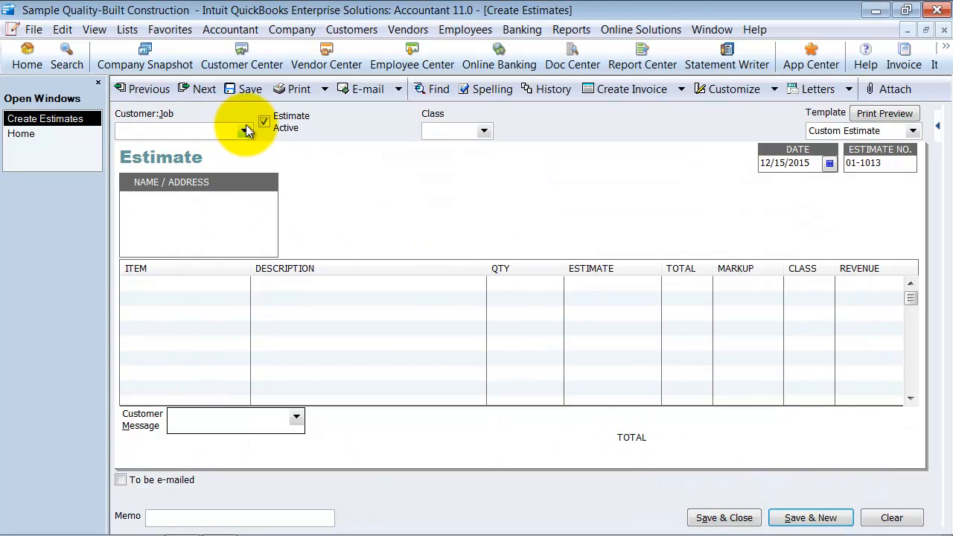
Select the customer's Addition job for the estimate
left_click(244, 130)
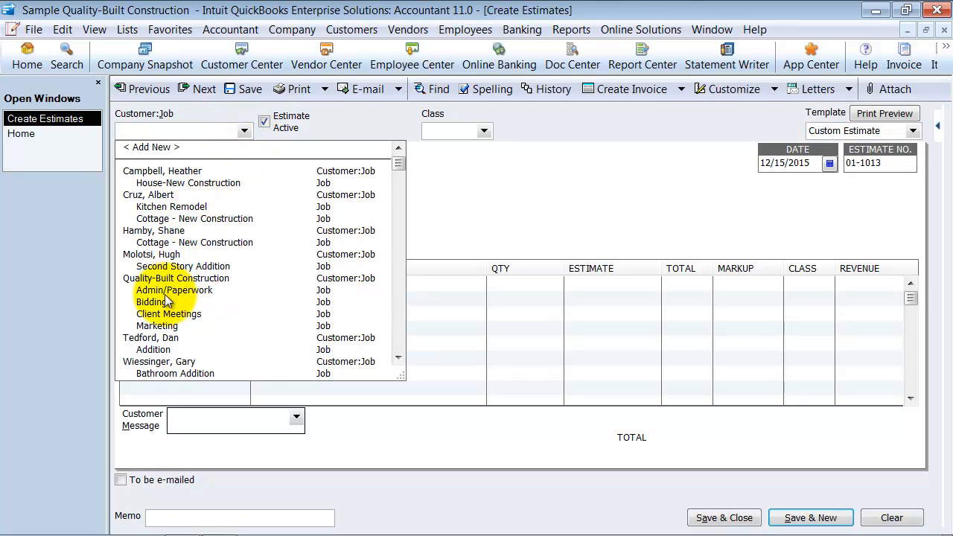
left_click(159, 350)
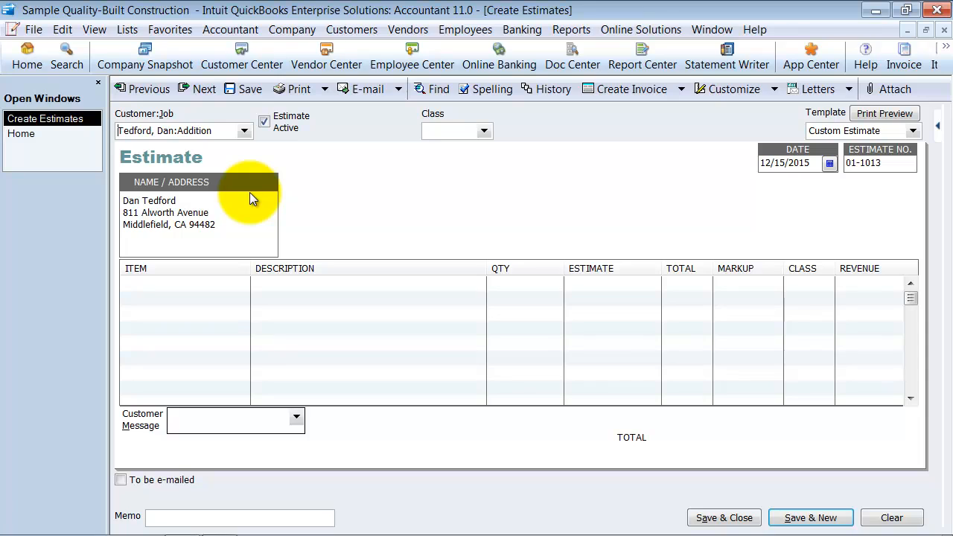
key("Tab")
key("Tab")
type("a")
key("BackSpace")
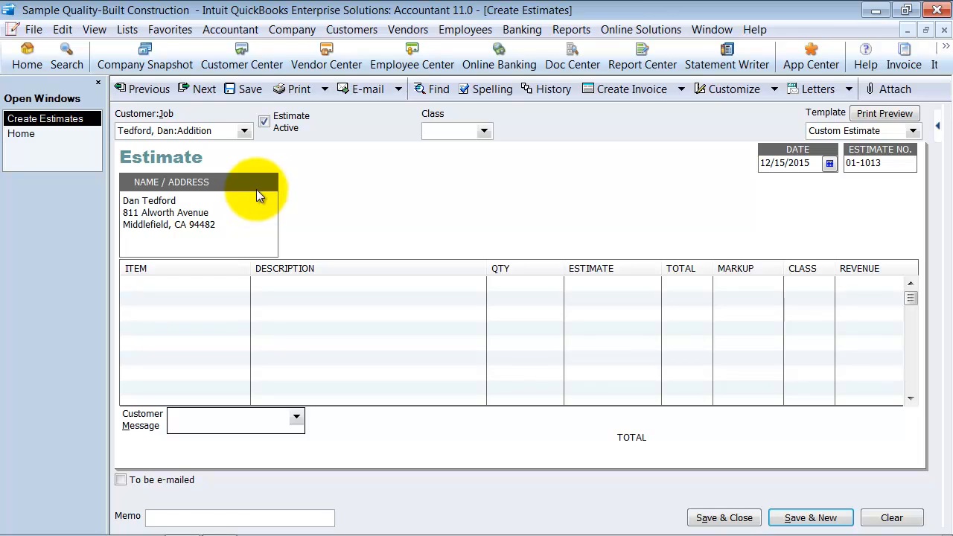
Assign the Revenue - Job Related class to the estimate and keep the default template, date and estimate number
left_click(484, 131)
left_click(468, 171)
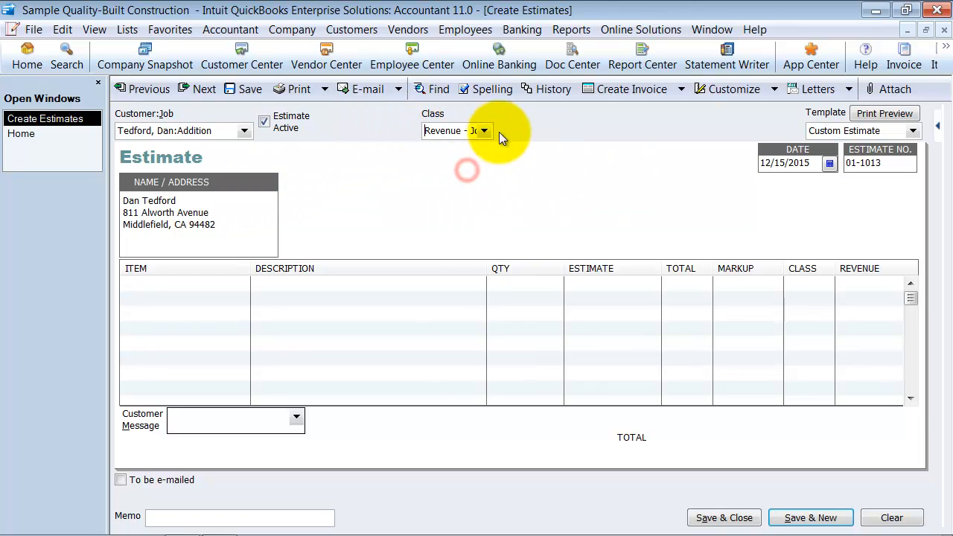
key("Tab")
key("Tab")
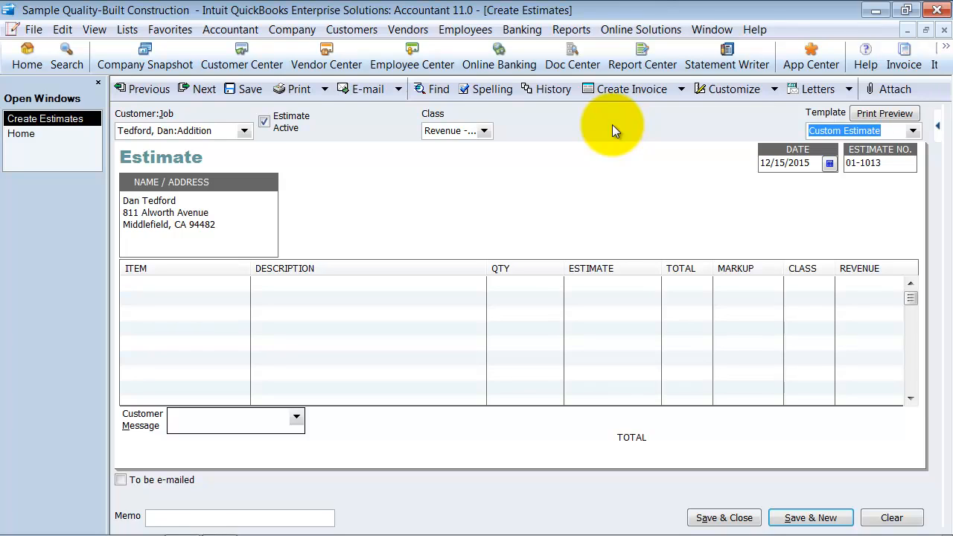
key("Tab")
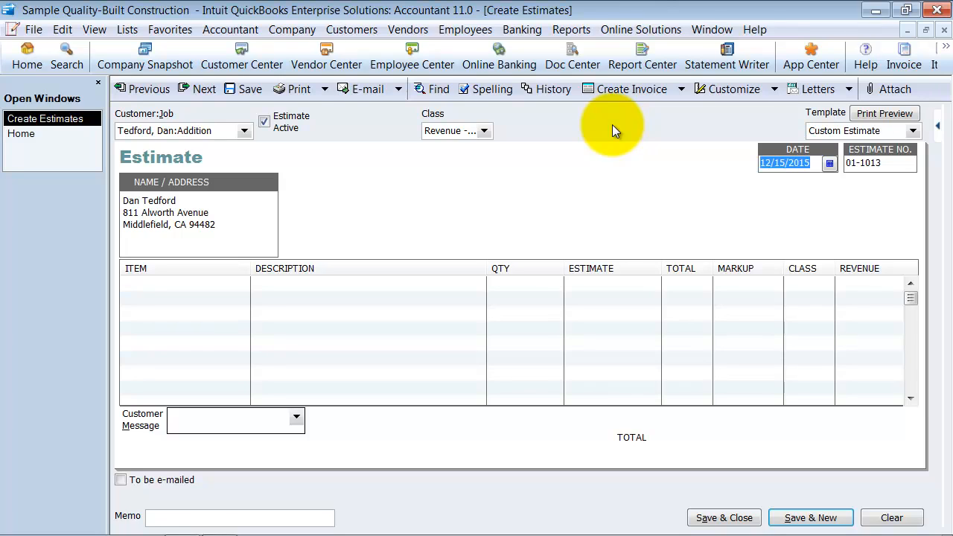
key("Tab")
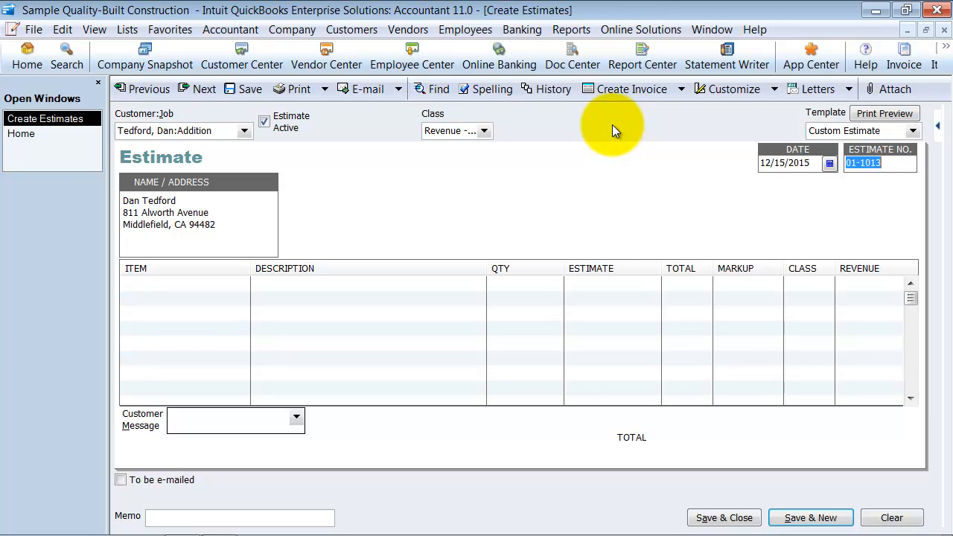
key("Tab")
Add the 04 Concrete item as the first estimate line with quantity 20 and an estimate of 15
left_click(182, 280)
left_click(241, 283)
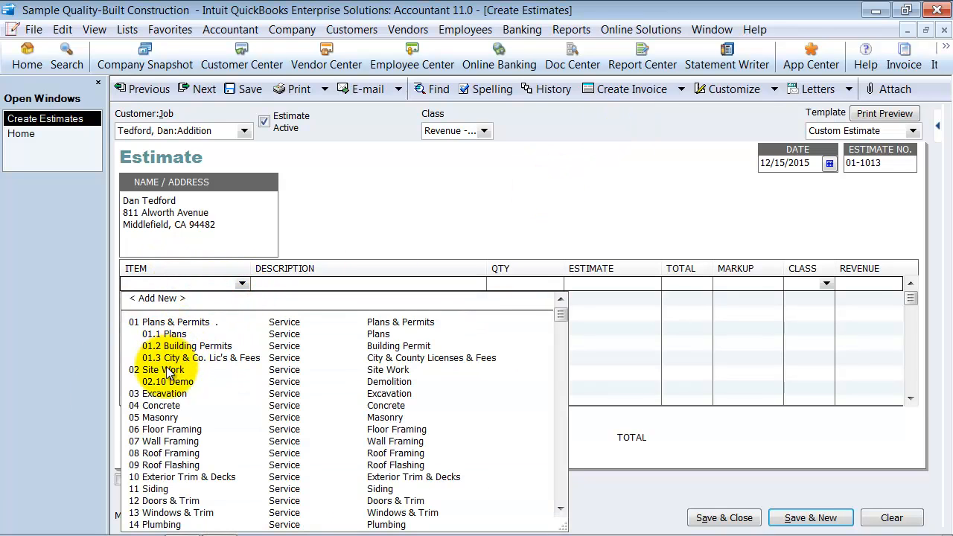
left_click(168, 403)
left_click(525, 286)
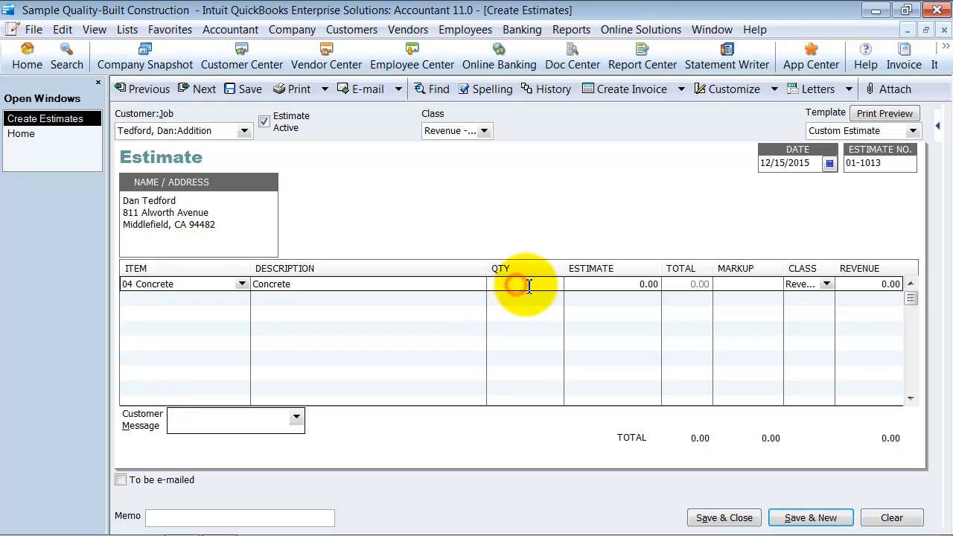
type("20")
key("Tab")
type("15")
key("Tab")
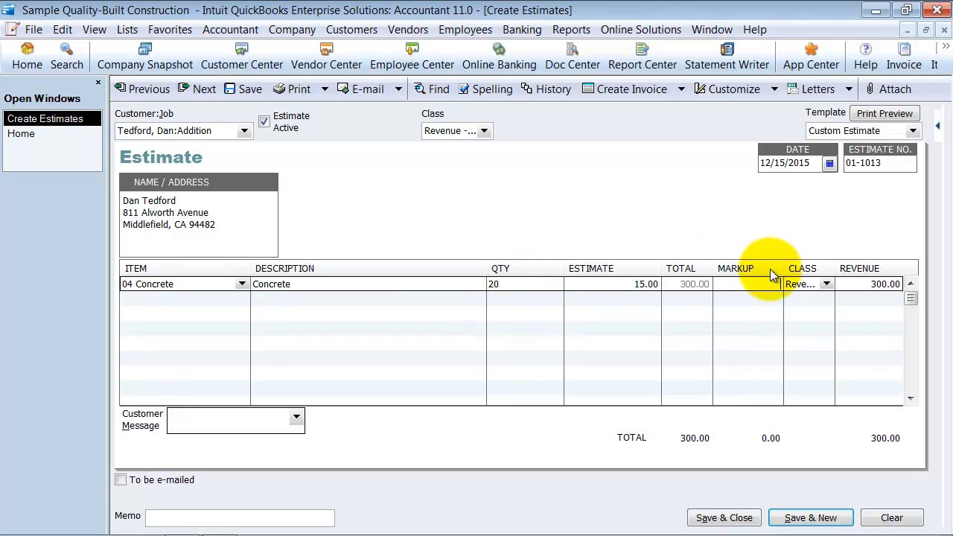
Narrow the Markup and Estimate columns and enter a flat markup of 50 on the Concrete line
left_click_drag(782, 268, 768, 270)
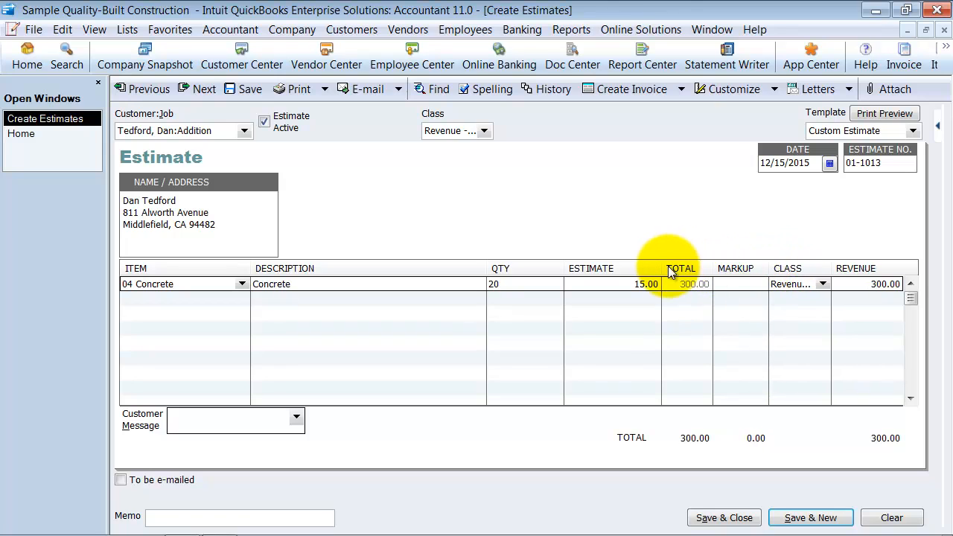
left_click_drag(661, 268, 652, 268)
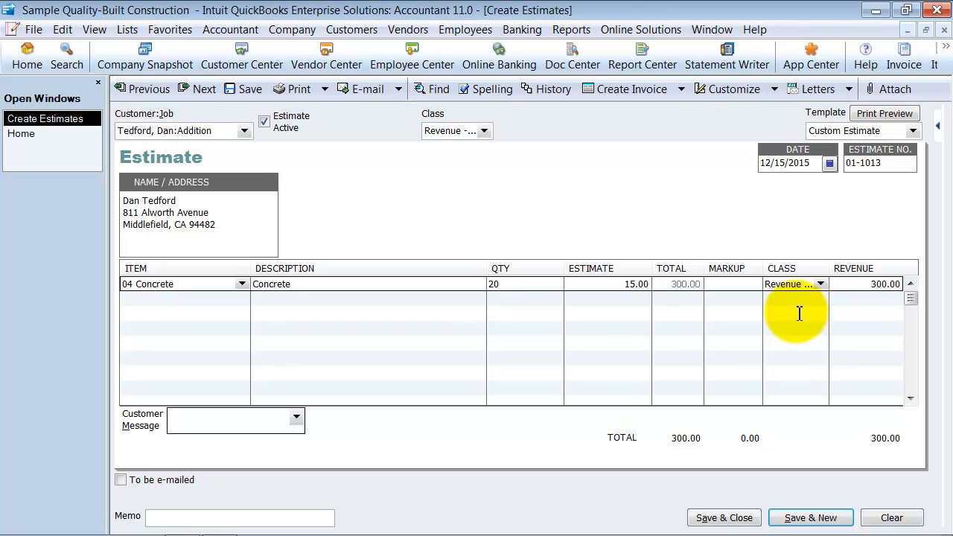
type("50")
key("Tab")
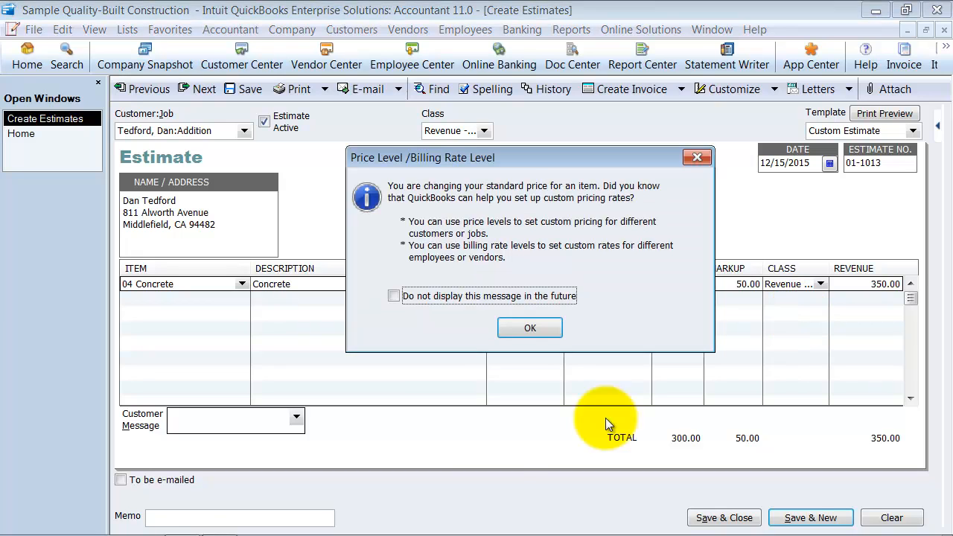
left_click(529, 330)
Change the Concrete line's markup to 50 percent
left_click(736, 285)
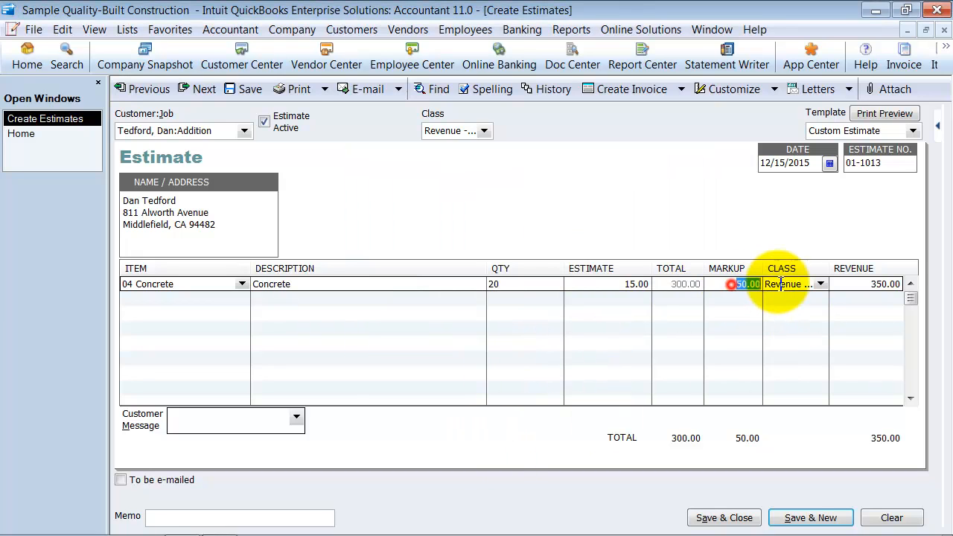
type("%")
key("Tab")
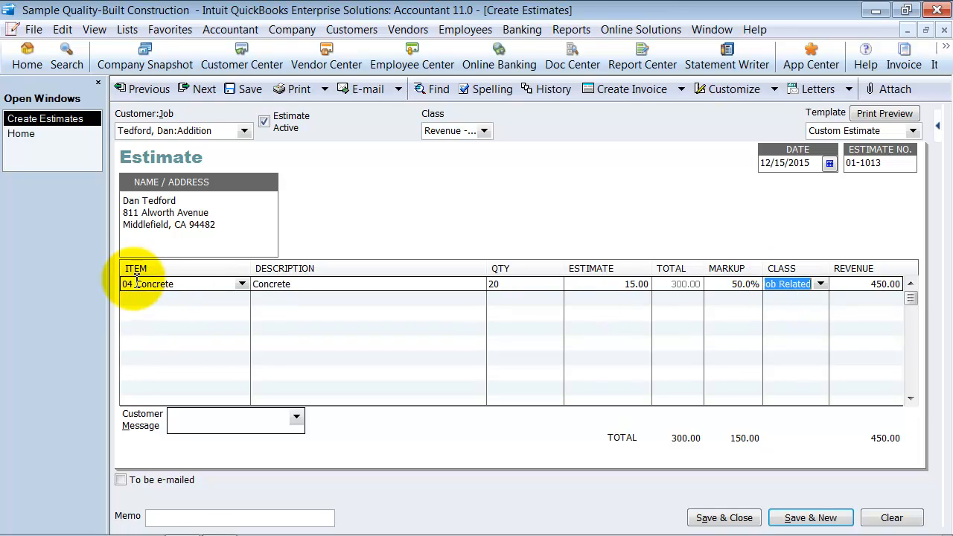
Add the 11 Siding item as the second line with quantity 15, an estimate of 20 and a 50% markup
left_click(183, 300)
left_click(242, 301)
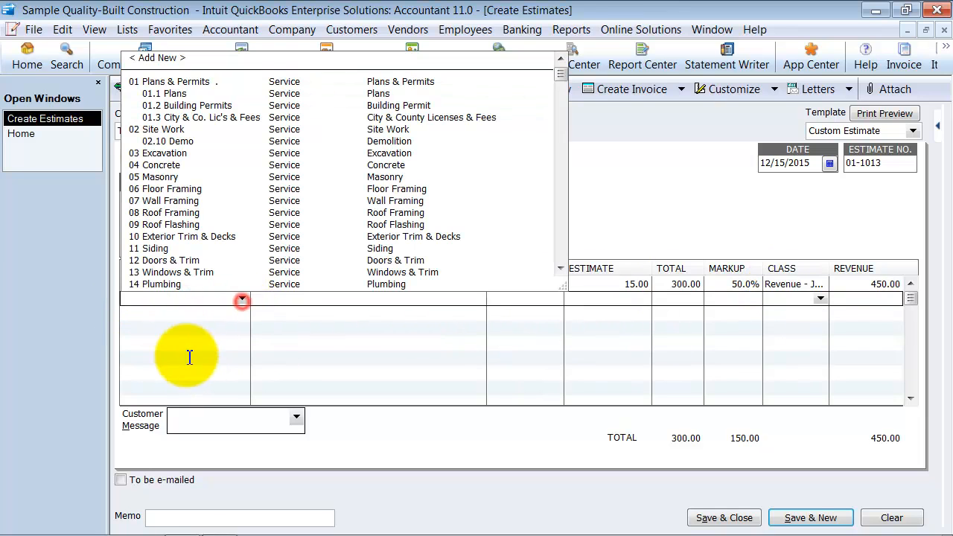
left_click(158, 249)
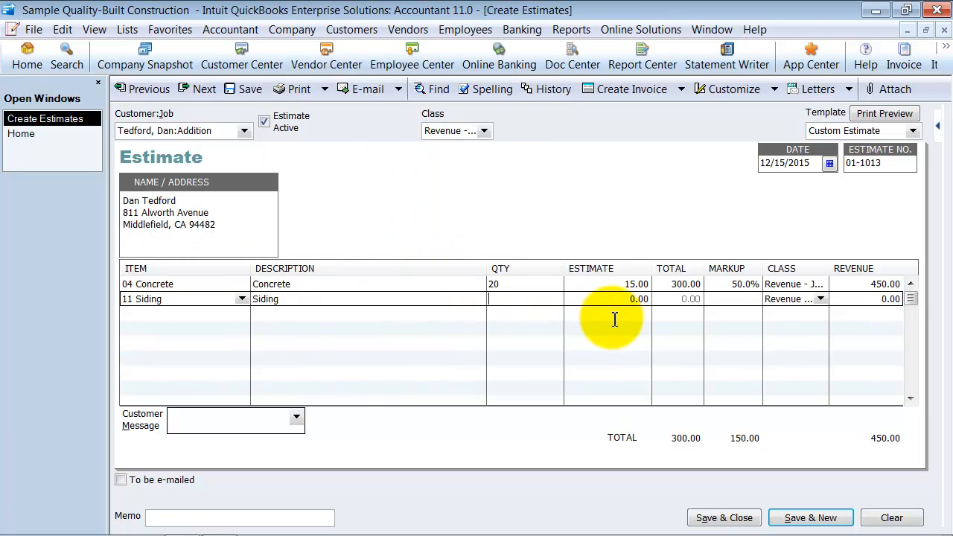
type("15")
key("Tab")
type("20")
key("Tab")
type("50")
key("Tab")
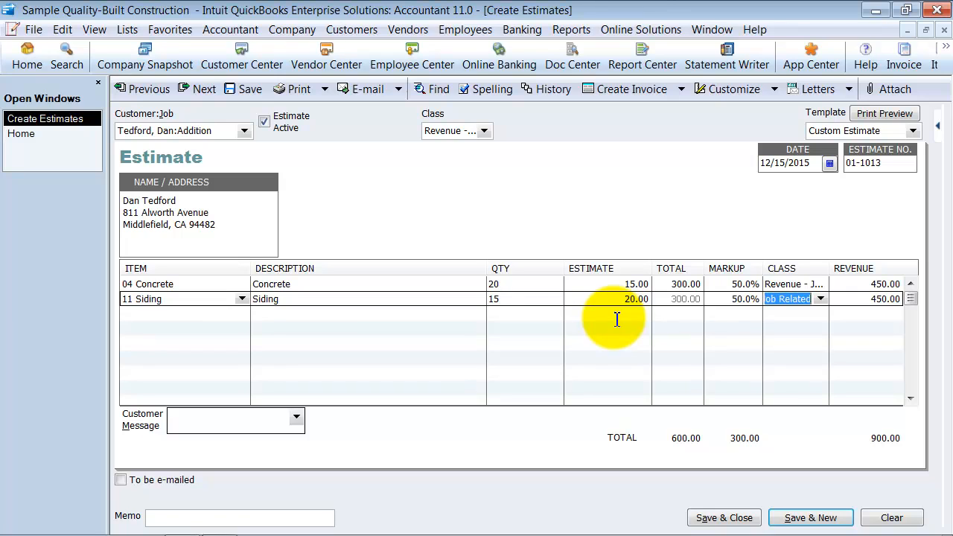
key("Tab")
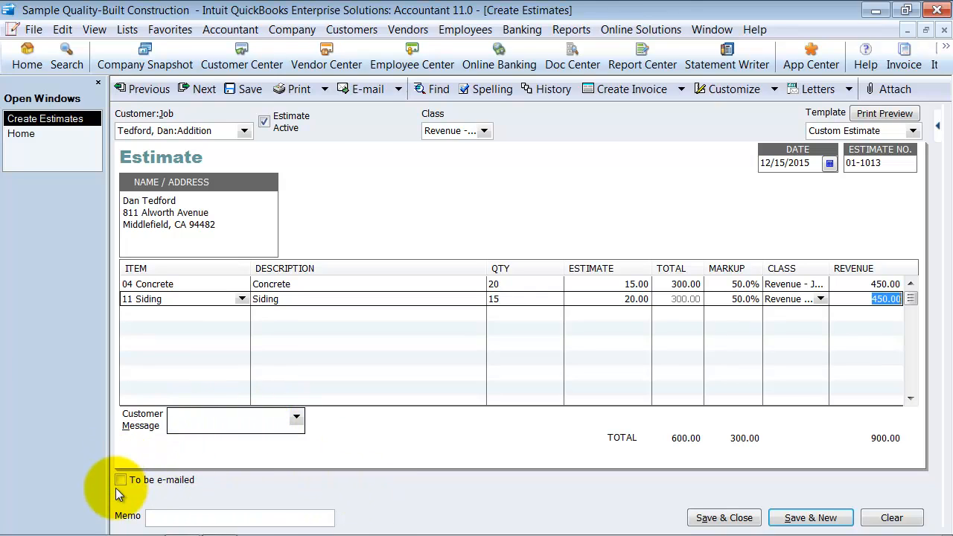
left_click(325, 90)
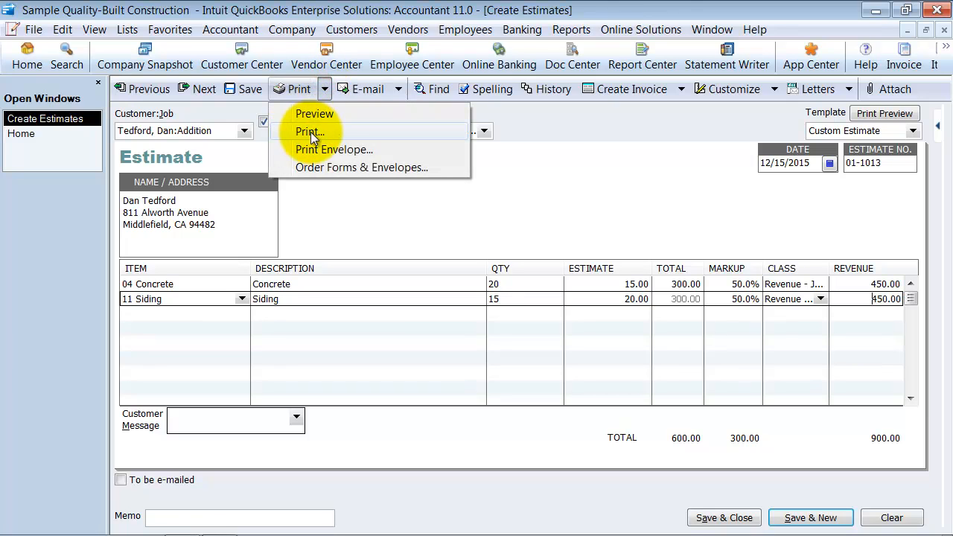
left_click(387, 208)
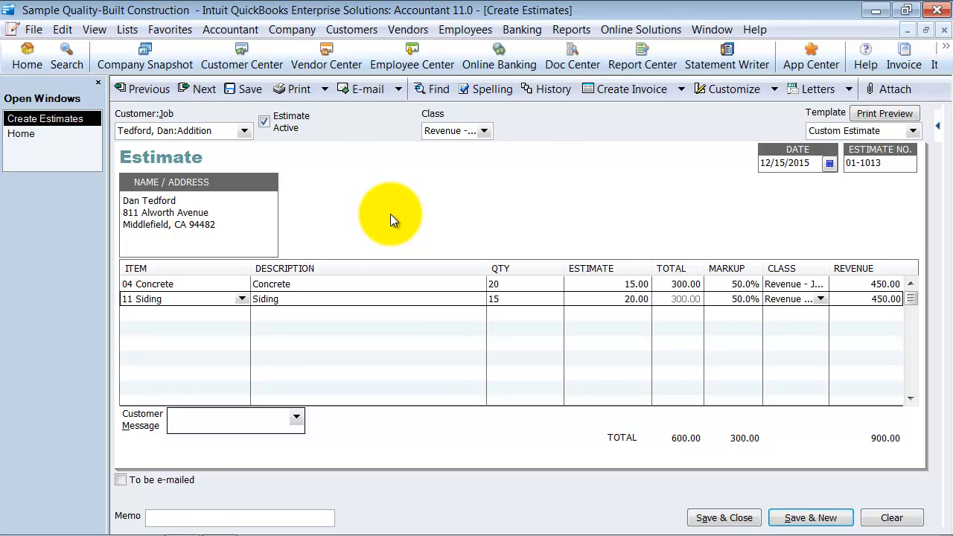
Create a progress invoice from the estimate, covering the entire estimate (100%)
left_click(680, 89)
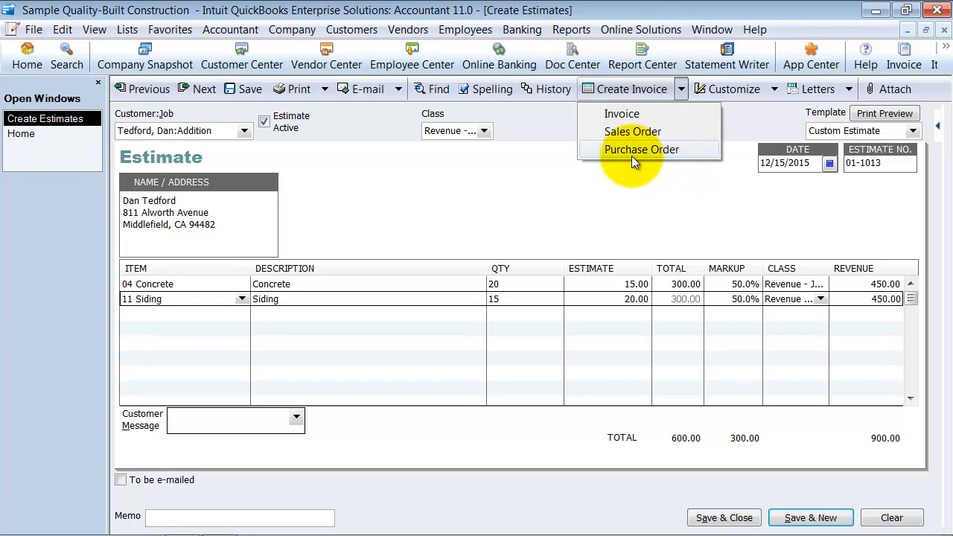
left_click(618, 115)
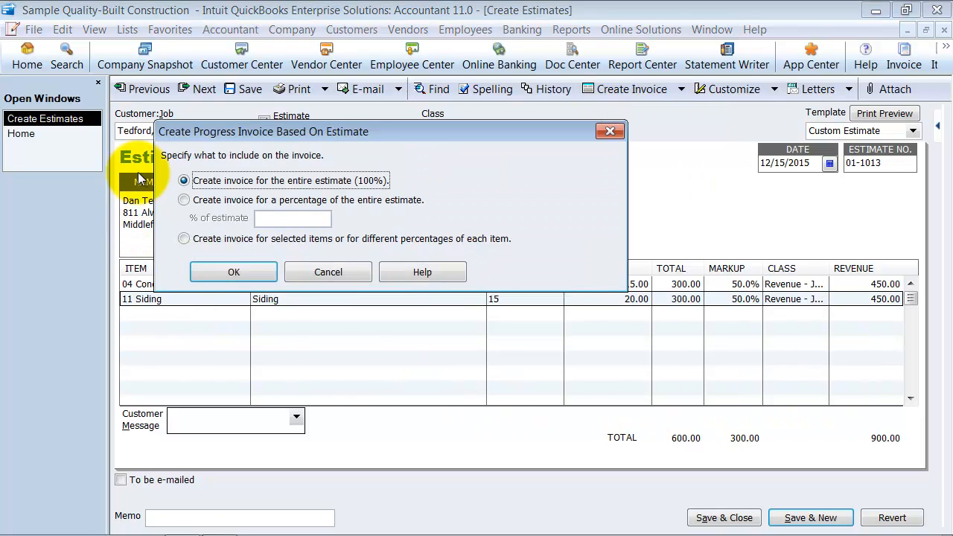
left_click(187, 200)
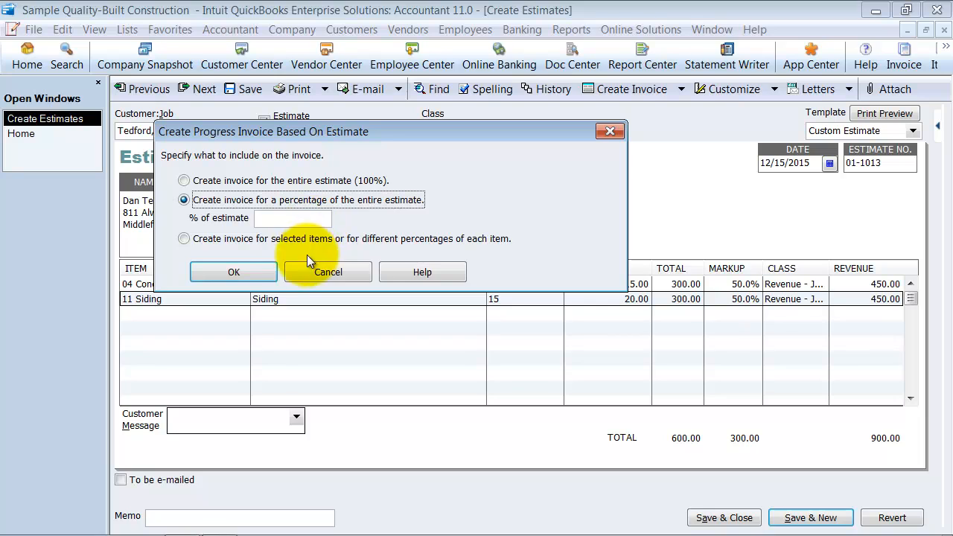
left_click(223, 239)
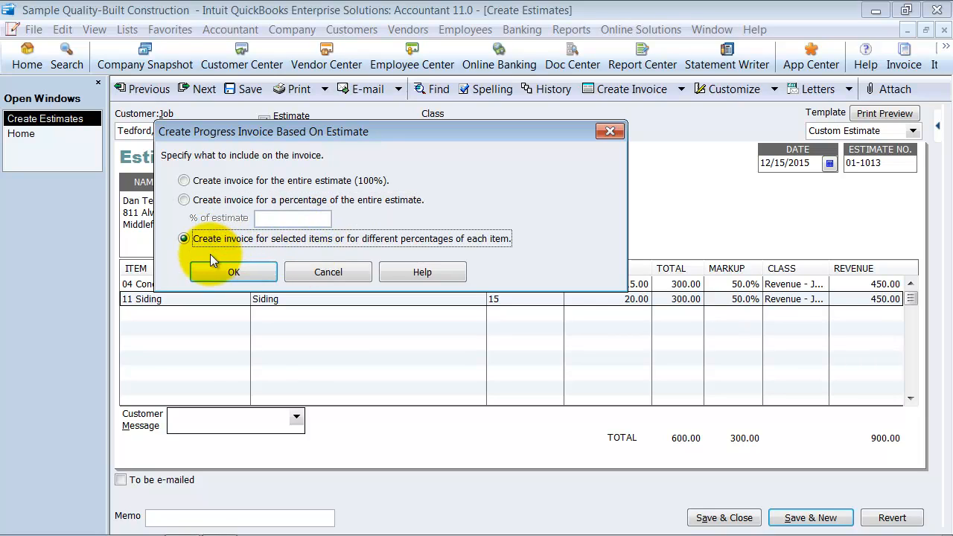
left_click(225, 180)
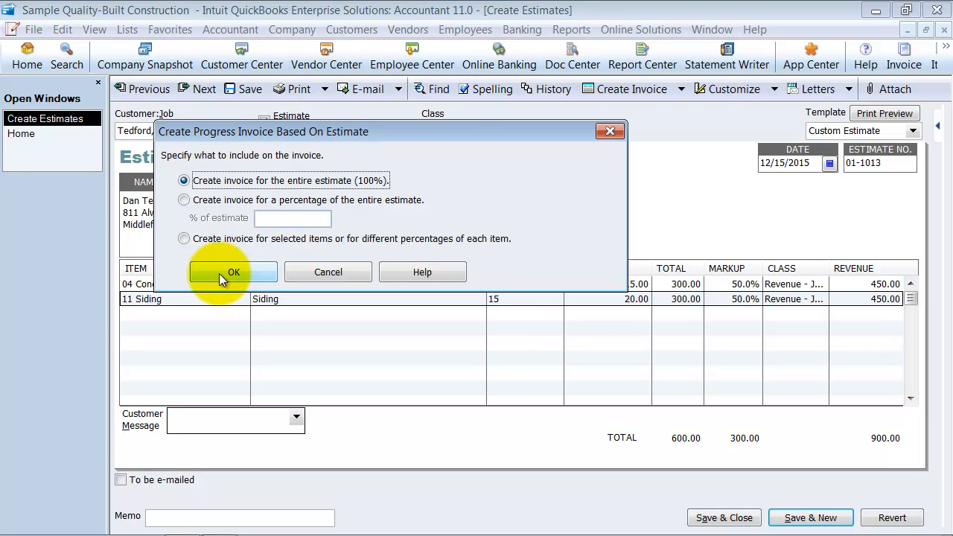
left_click(219, 273)
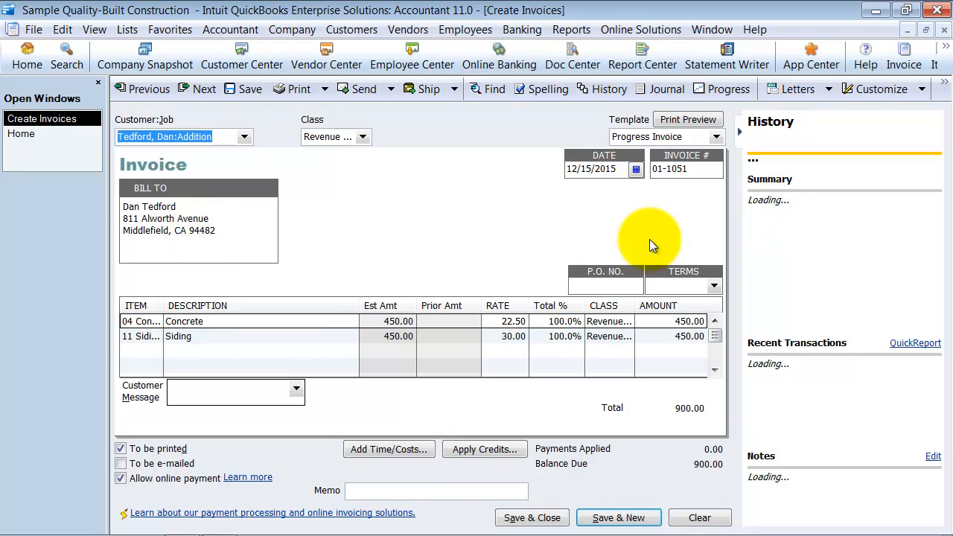
Collapse the history pane, save and close the invoice, and dismiss the Payment Interview
left_click(741, 130)
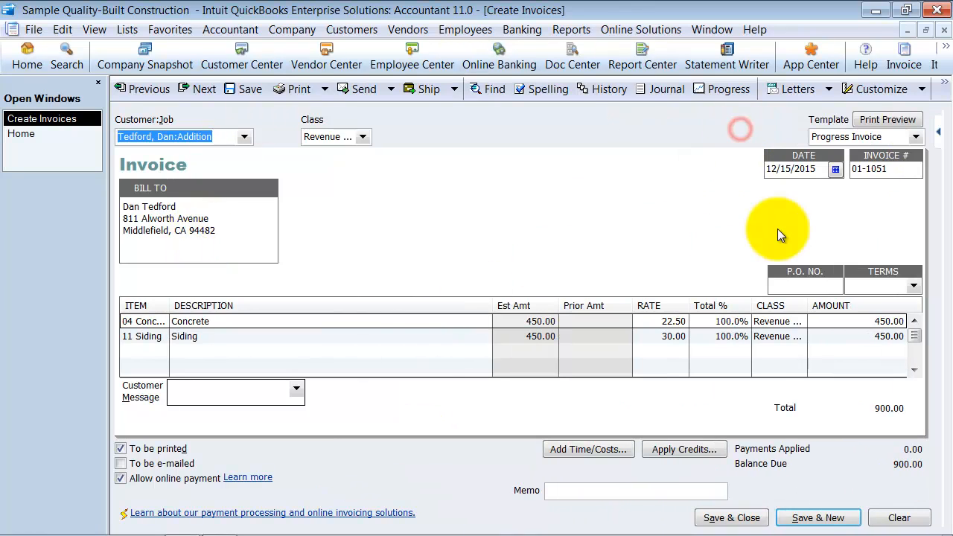
left_click(731, 524)
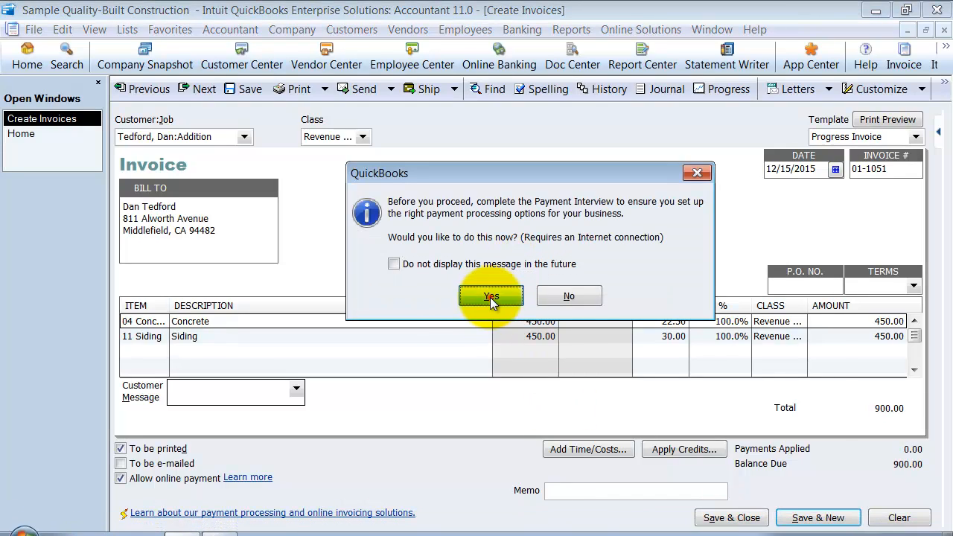
left_click(489, 297)
left_click(820, 90)
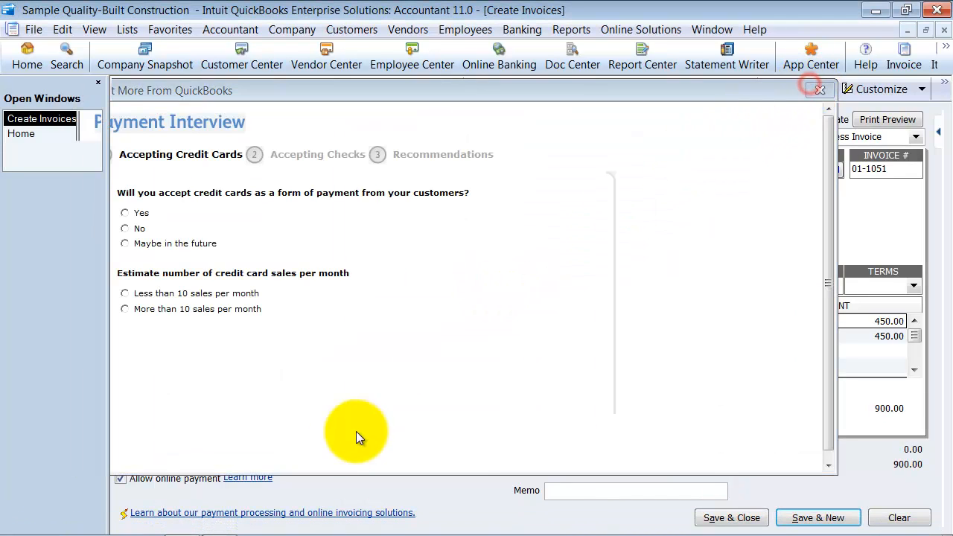
Reopen the saved estimate for the Addition job
left_click(184, 401)
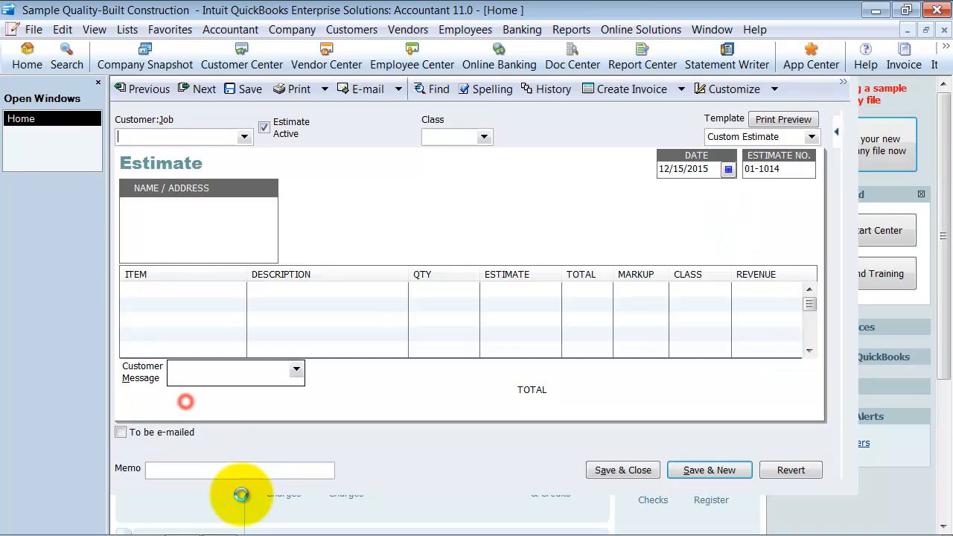
left_click(145, 89)
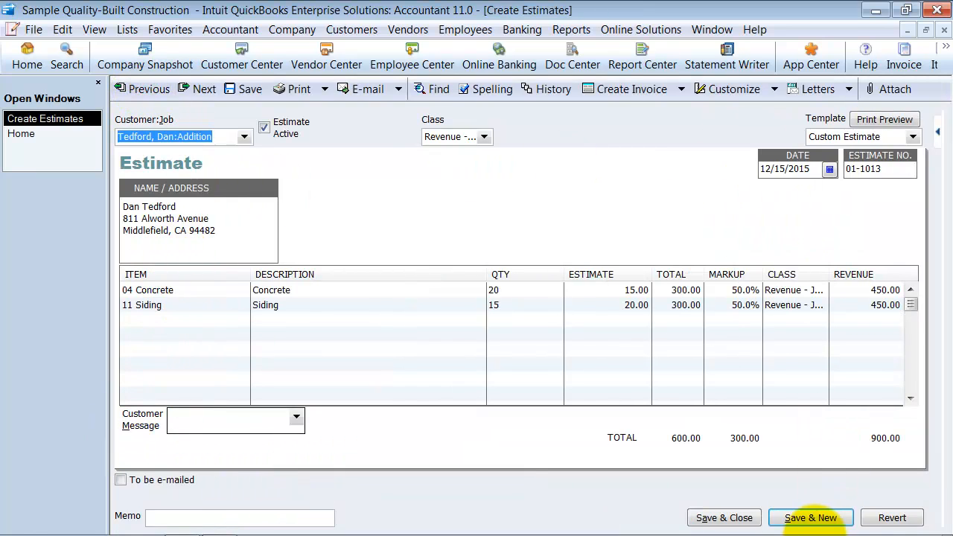
mouse_move(795, 531)
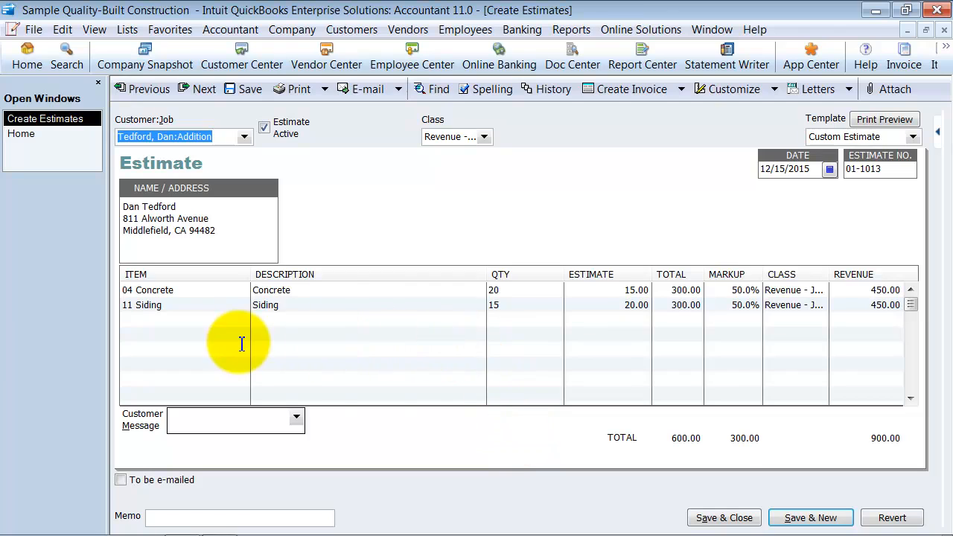
Add the 05 Masonry item one blank row below Siding with quantity 50, an estimate of 15 and a 50% markup
left_click(266, 319)
left_click(242, 321)
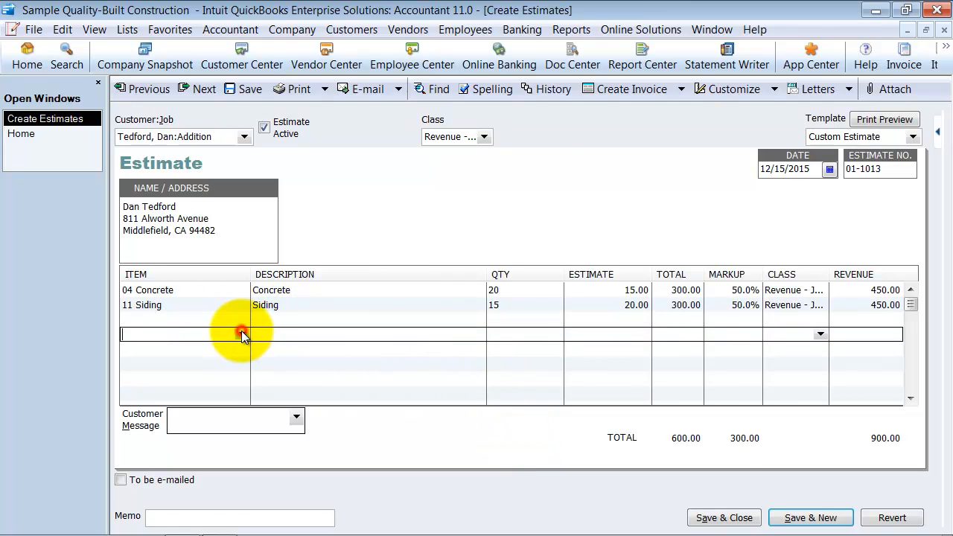
left_click(171, 219)
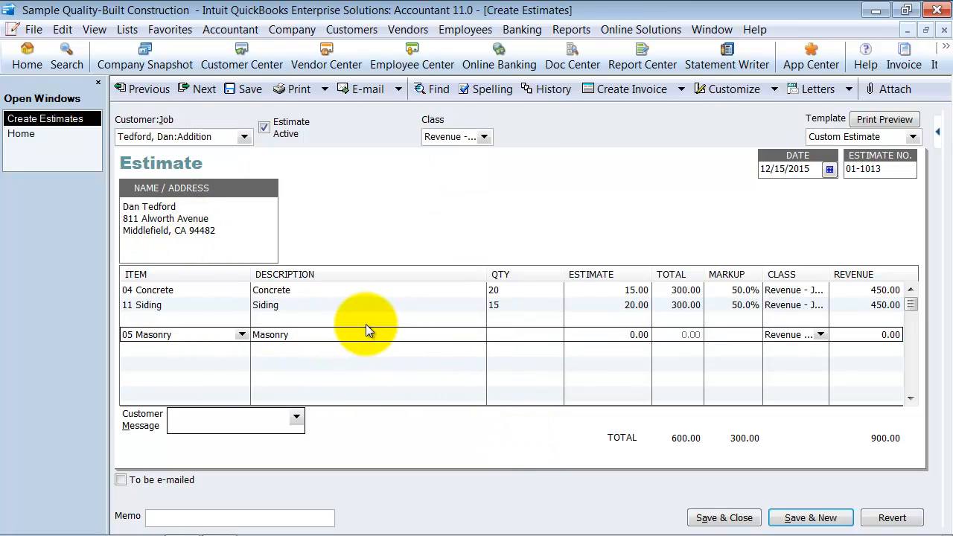
left_click(612, 326)
left_click(526, 335)
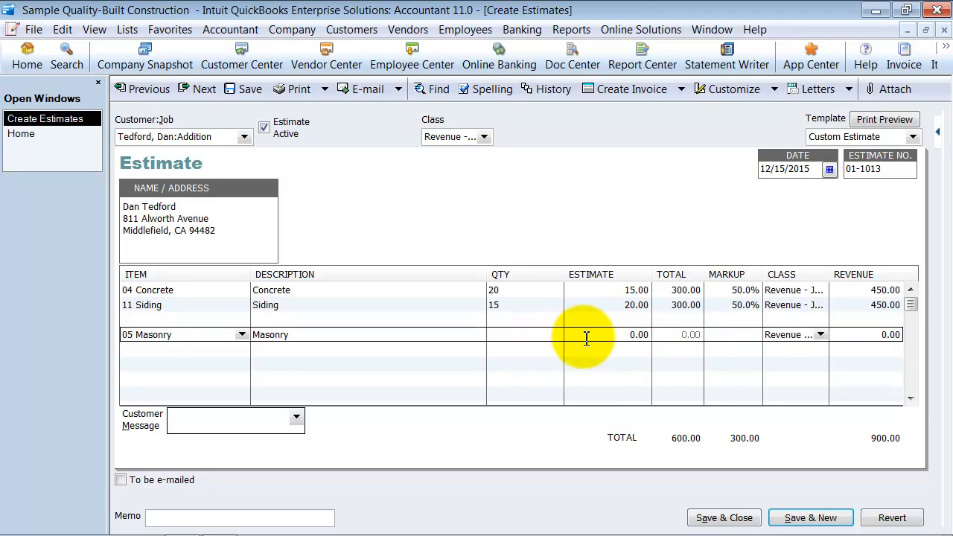
key("Tab")
type("10")
key("Tab")
key("Tab")
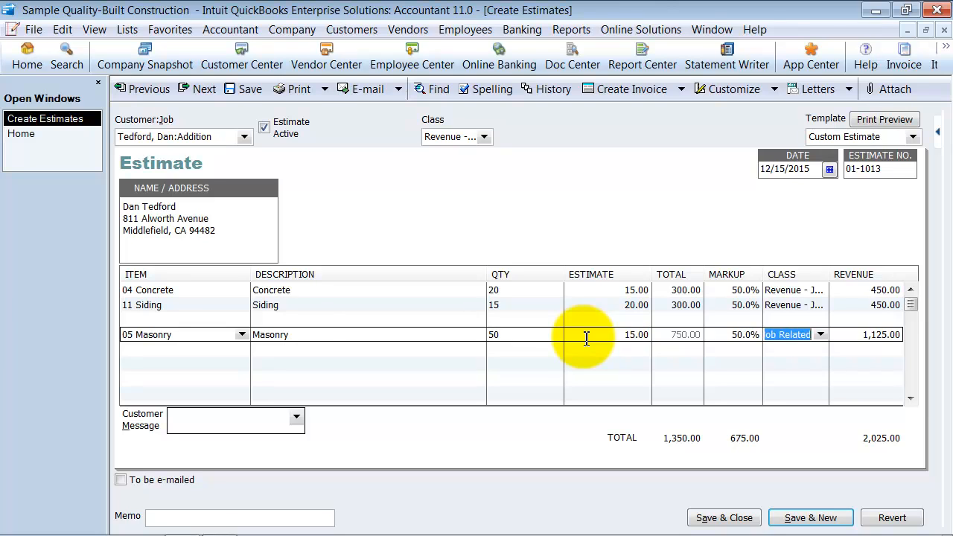
left_click(494, 354)
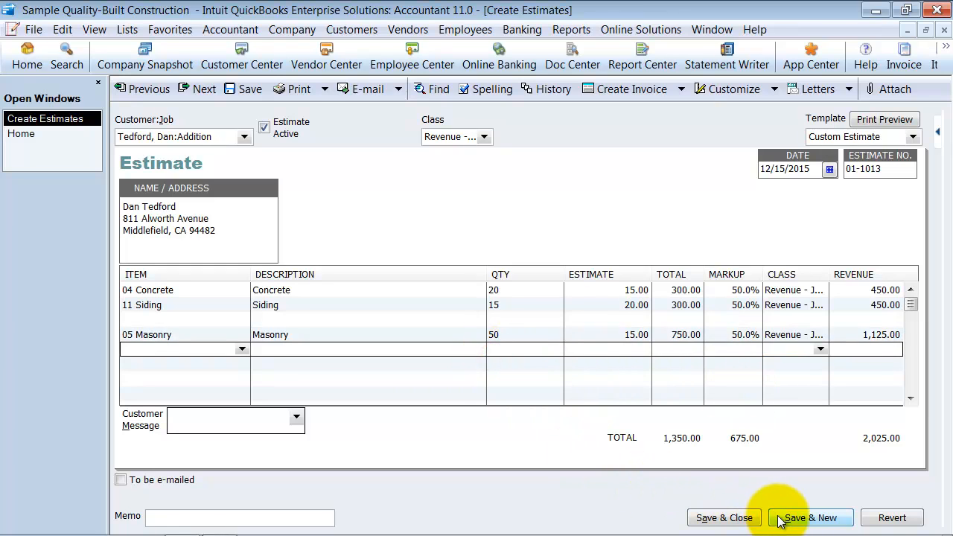
Save the changed estimate, record the changes, and add the proposed change order for the Masonry item
left_click(232, 88)
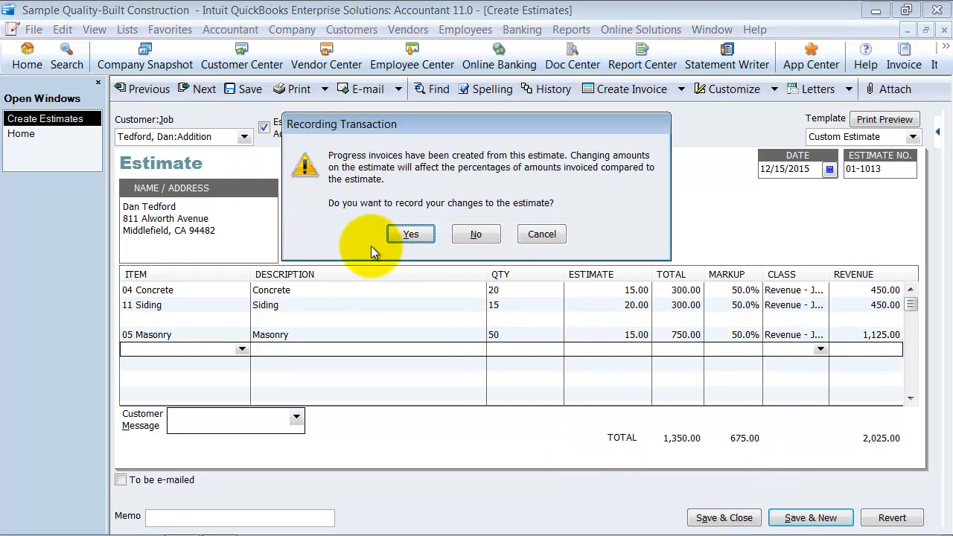
left_click(399, 234)
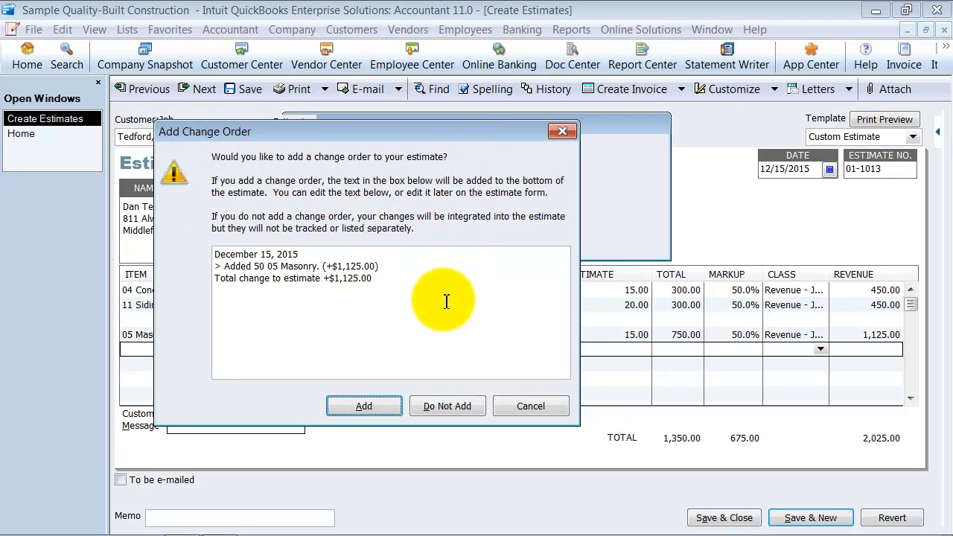
left_click(361, 406)
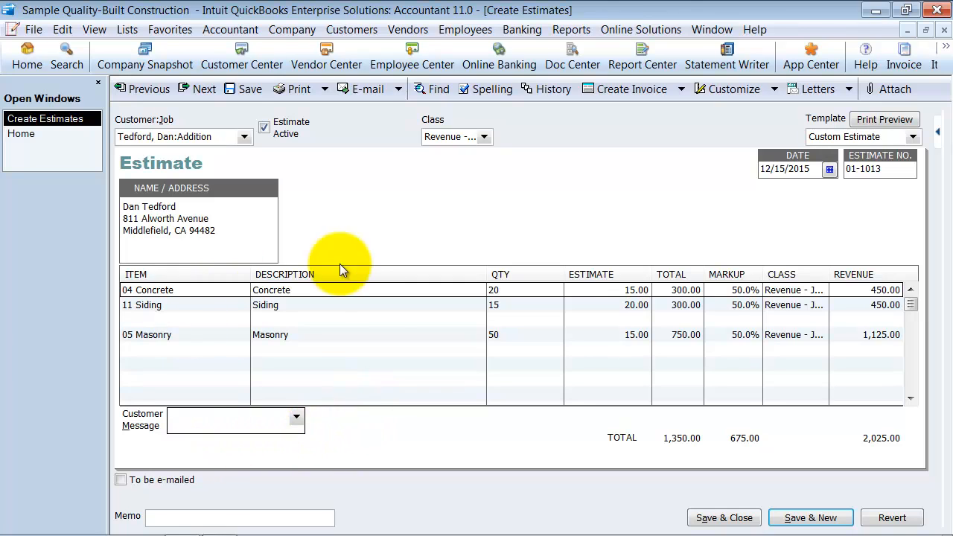
Check the change order text in the estimate's print preview, and save and close the estimate
left_click(321, 330)
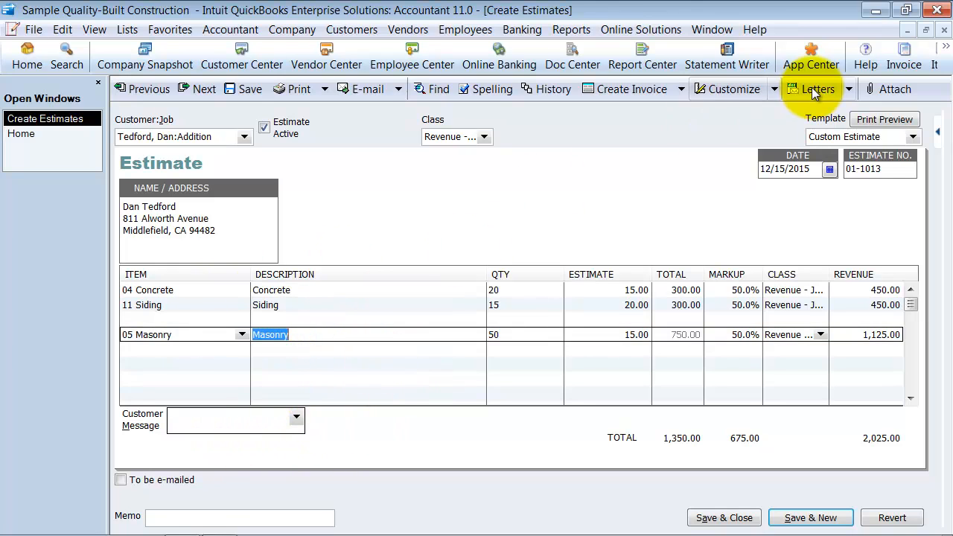
left_click(325, 89)
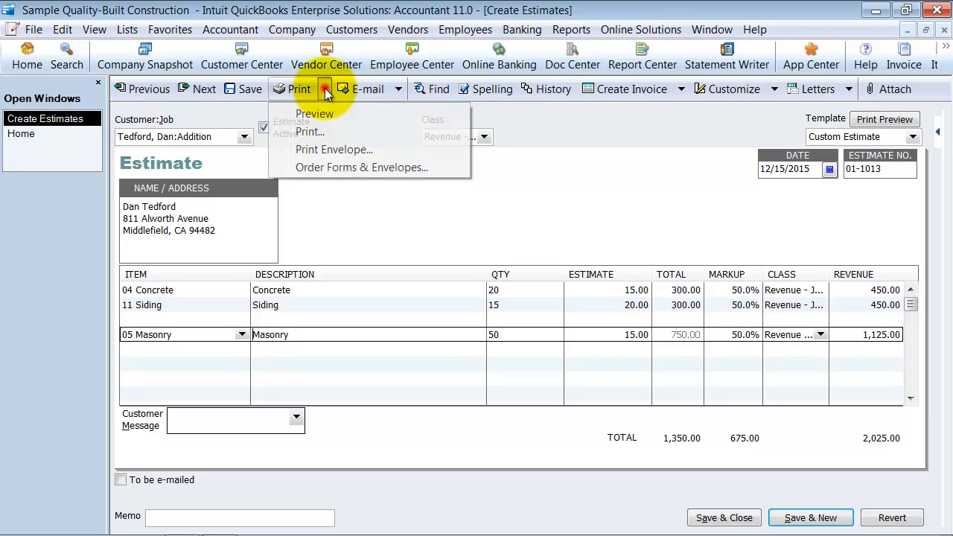
left_click(321, 114)
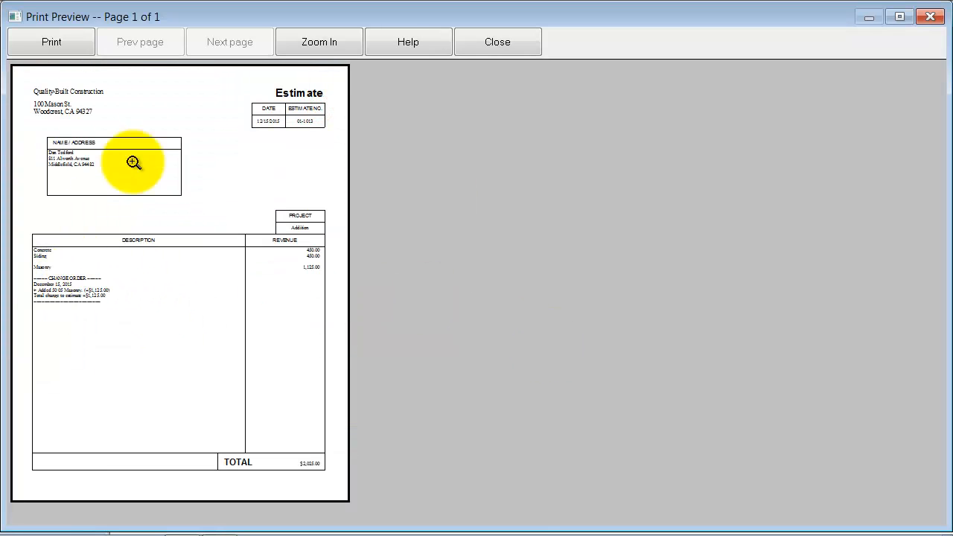
left_click(81, 303)
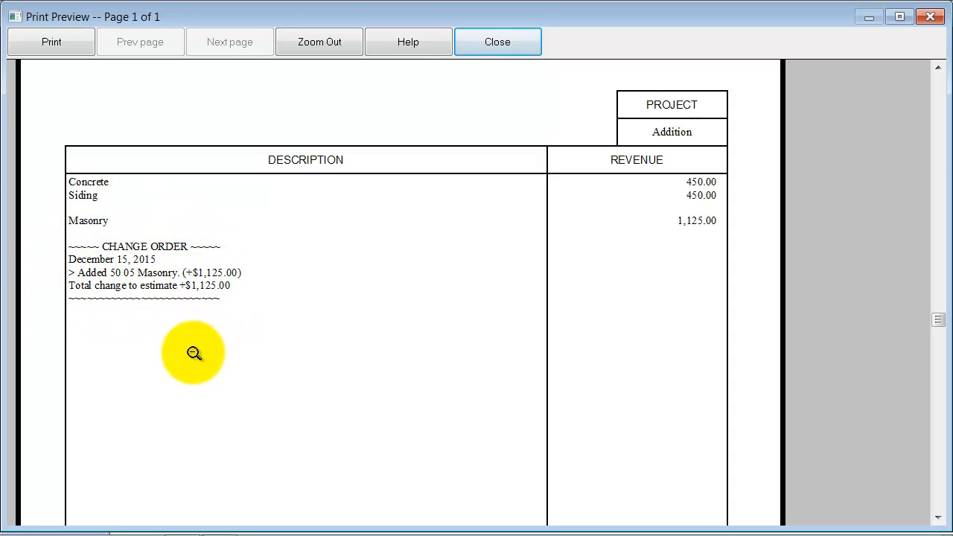
left_click_drag(937, 322, 937, 187)
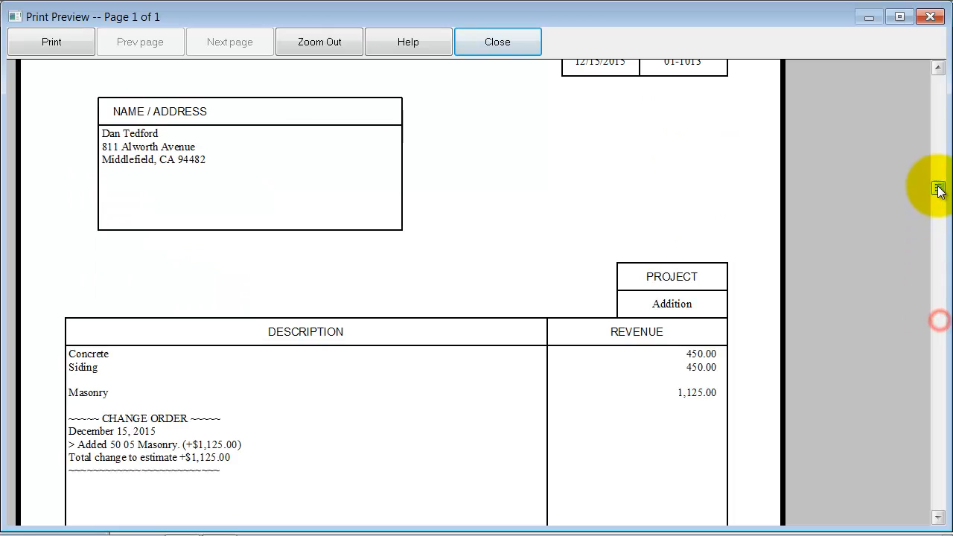
left_click(927, 123)
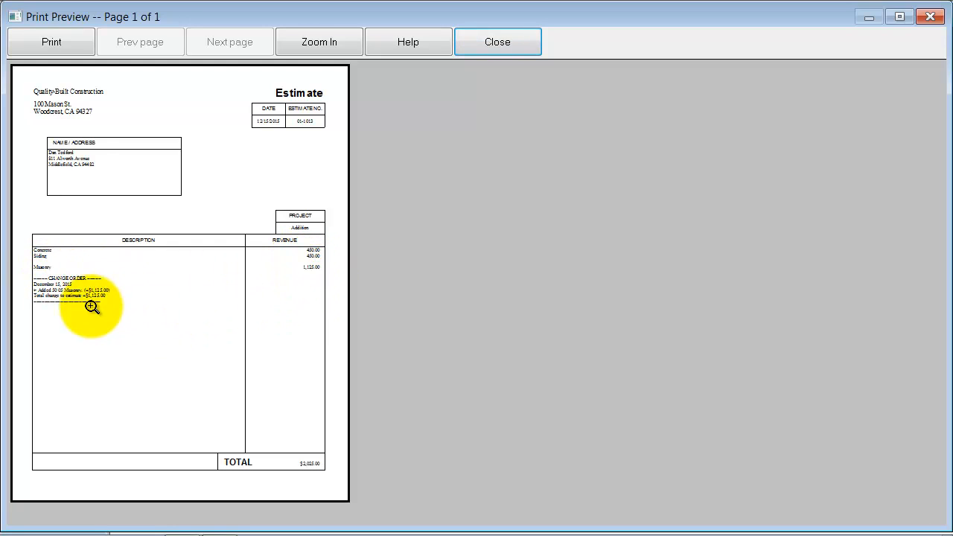
left_click(527, 47)
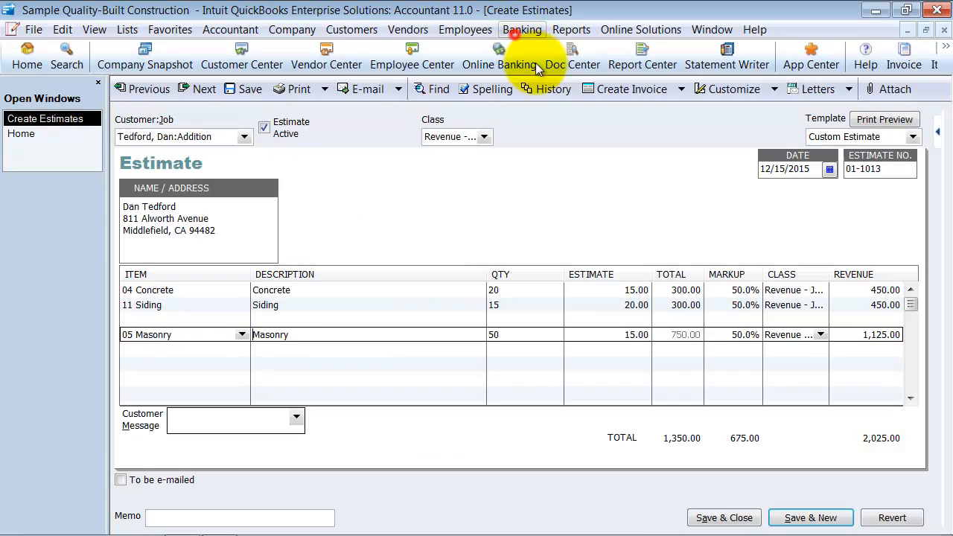
left_click(724, 518)
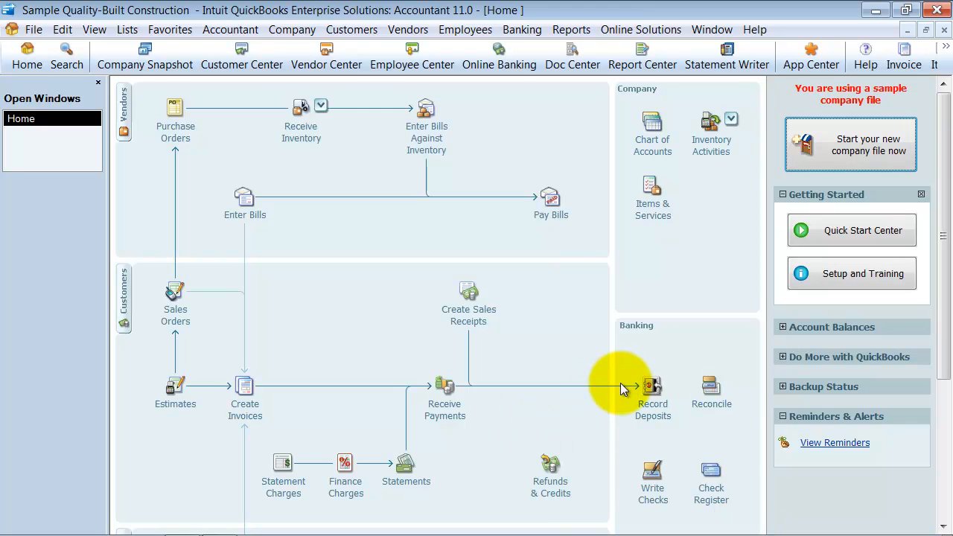